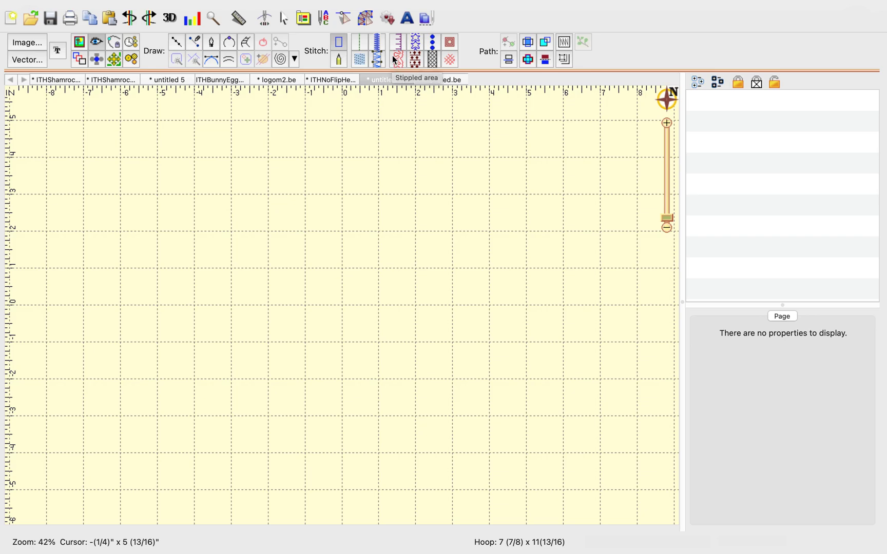
# Insert Heart 1 from the Hearts outline library as a 2" x 2 1/8" outline.
pyautogui.click(389, 19)
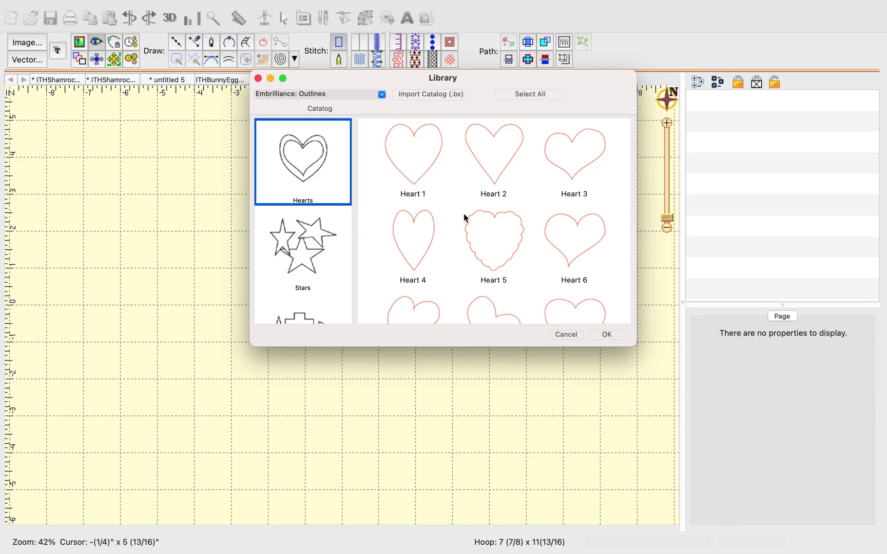
pyautogui.click(432, 175)
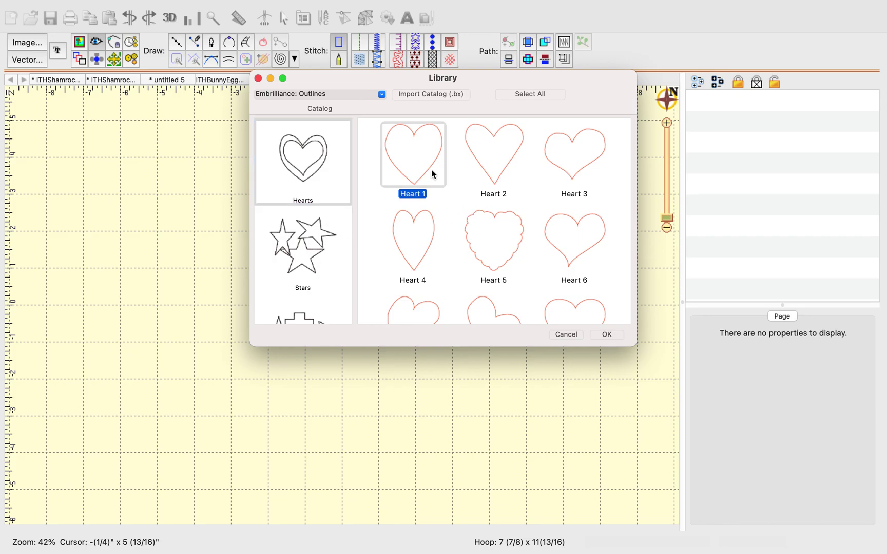
pyautogui.click(606, 335)
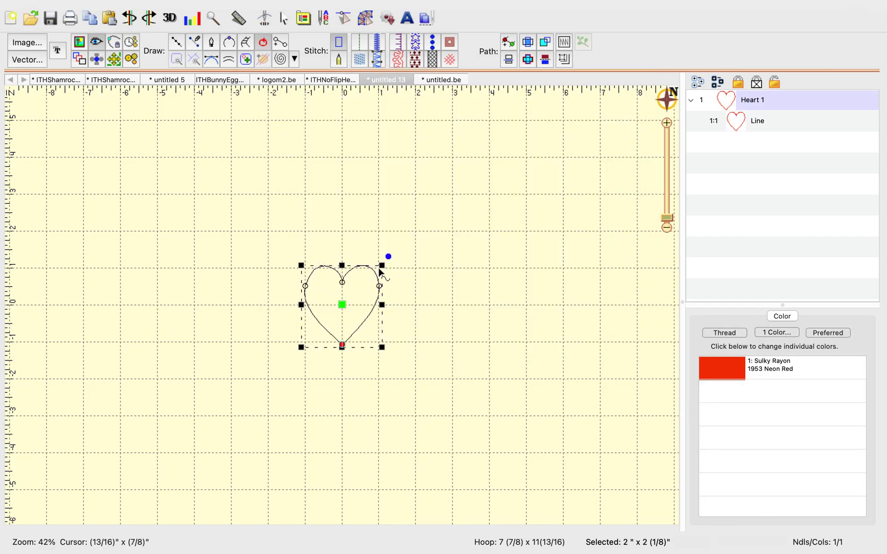
# Scale the heart up to 3 7/16" x 3 5/8" and shift it upward in the hoop.
pyautogui.moveTo(380, 266); pyautogui.dragTo(433, 223)
pyautogui.moveTo(345, 303); pyautogui.dragTo(344, 232)
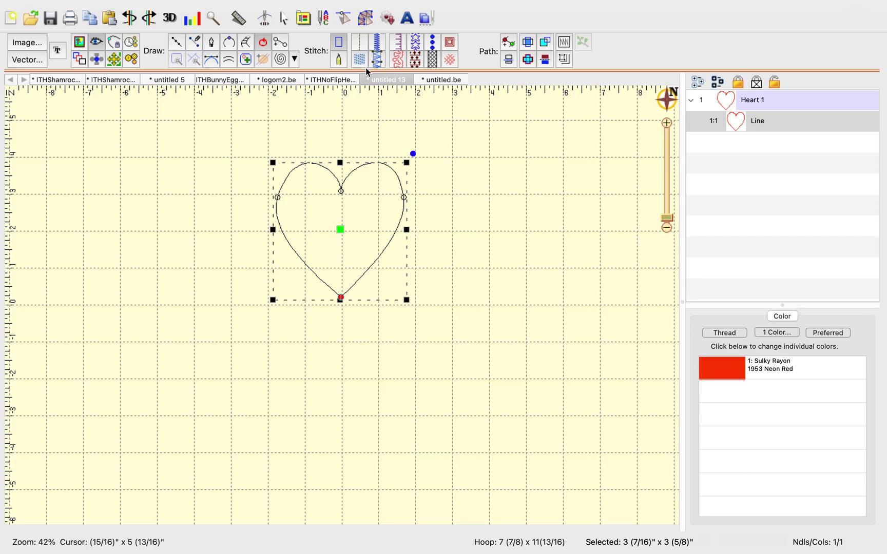
# Give the heart a 3.5 mm Sashiko run stitch (610 stitches) and deselect to preview it.
pyautogui.click(359, 41)
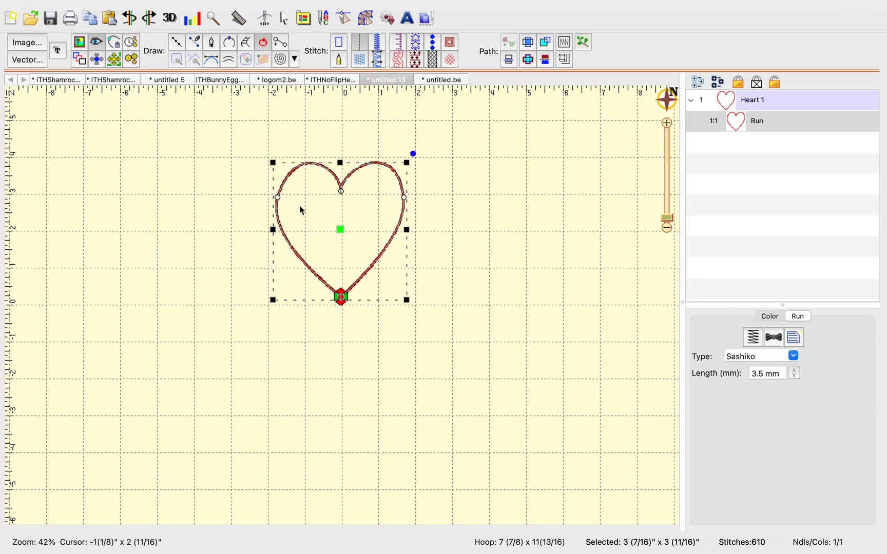
pyautogui.click(206, 163)
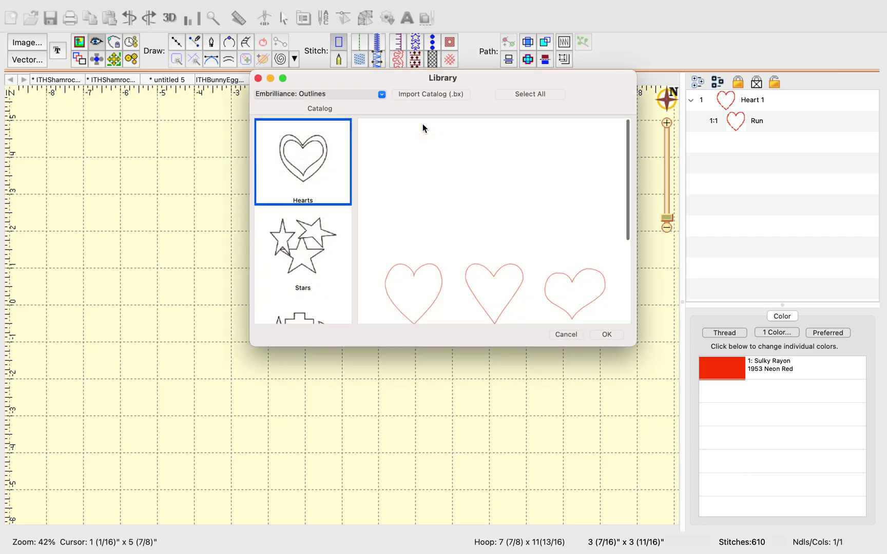
# Insert the vertical rectangle from the Shapes 1 library so it overlaps the heart's bottom.
pyautogui.scroll(-3, 310, 299)
pyautogui.scroll(-6, 310, 298)
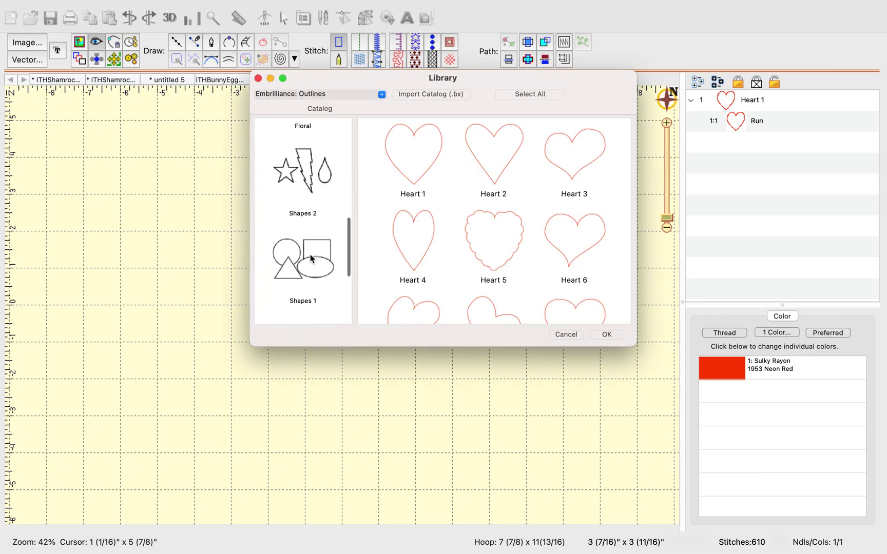
pyautogui.click(310, 255)
pyautogui.click(576, 299)
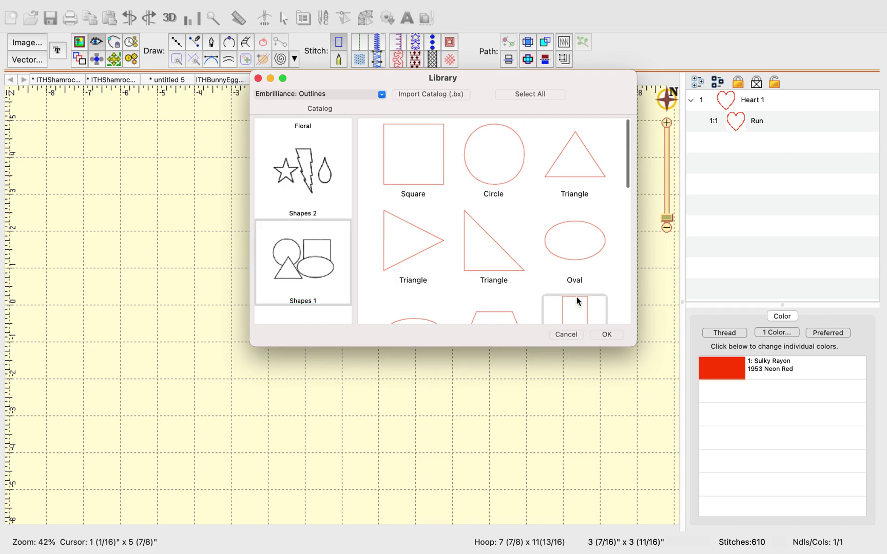
pyautogui.click(617, 337)
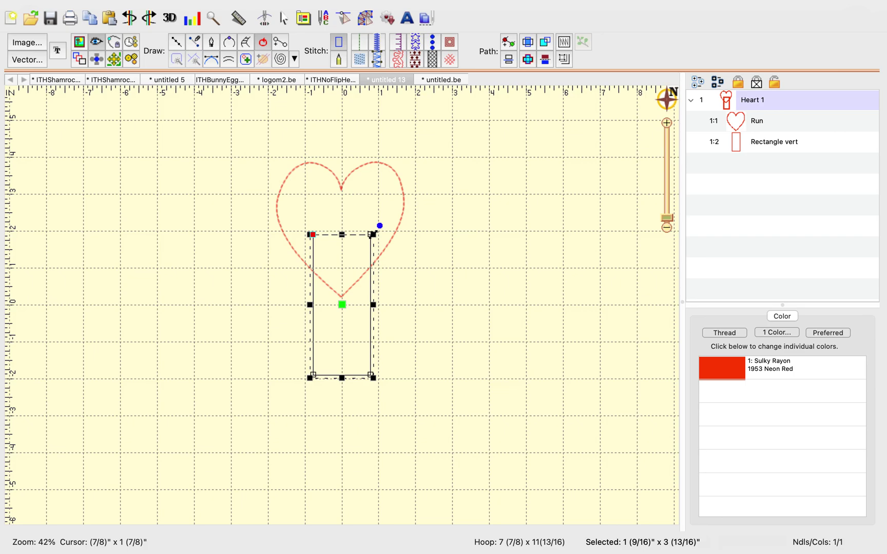
# Resize the rectangle into a 1 1/16" x 2 5/8" tab under the heart's point, then run-stitch it.
pyautogui.moveTo(373, 234); pyautogui.dragTo(338, 277)
pyautogui.click(339, 295)
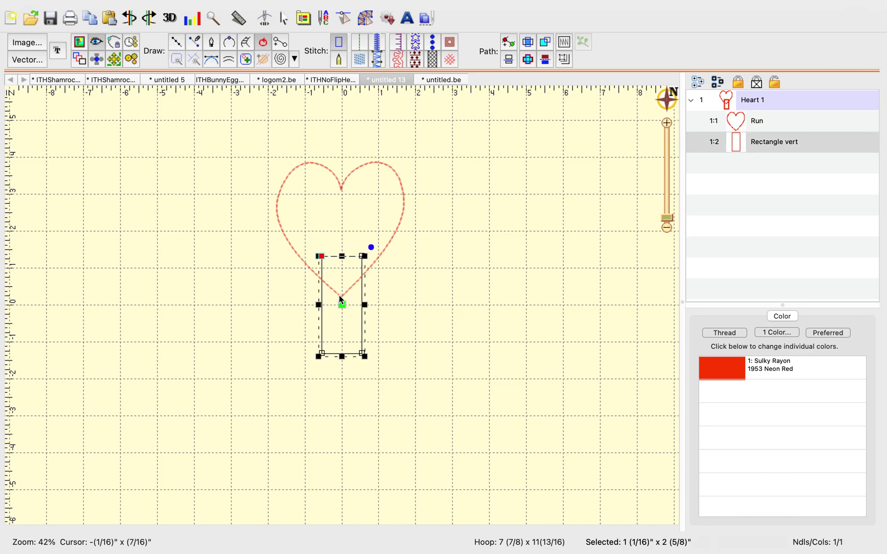
pyautogui.moveTo(344, 306); pyautogui.dragTo(344, 323)
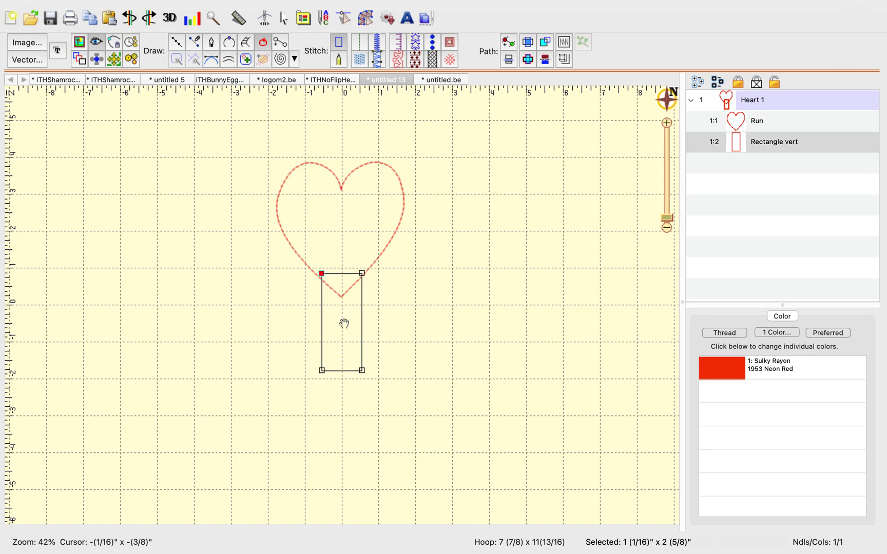
pyautogui.click(341, 321)
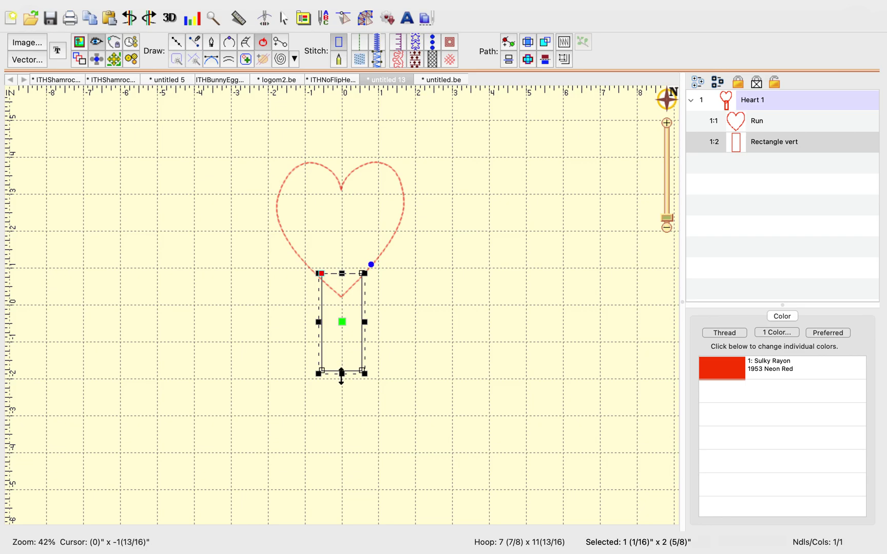
pyautogui.moveTo(341, 374)
pyautogui.mouseDown()
pyautogui.moveTo(341, 410)
pyautogui.moveTo(342, 378)
pyautogui.mouseUp()
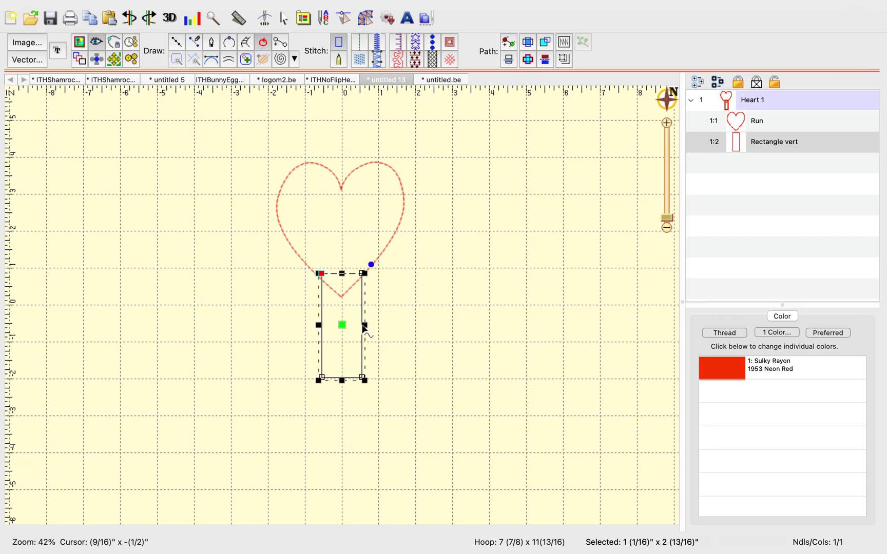
pyautogui.moveTo(364, 323); pyautogui.dragTo(357, 330)
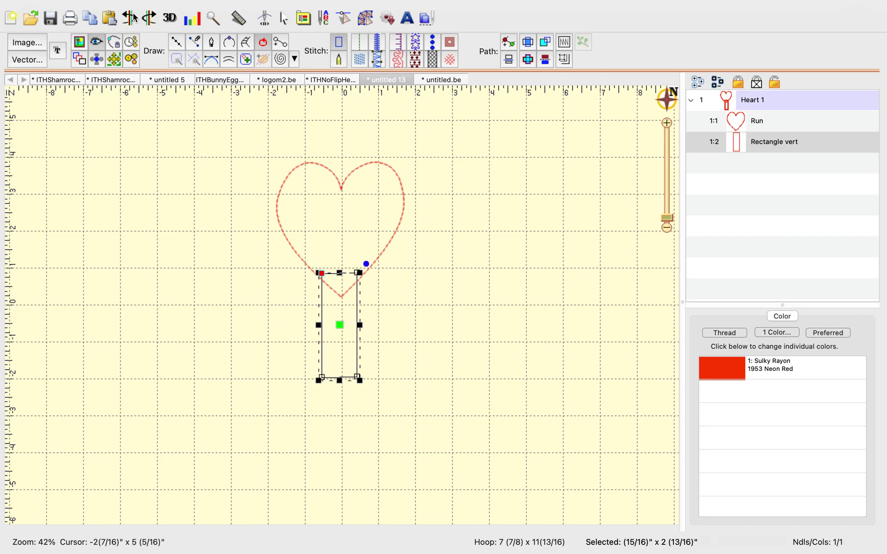
pyautogui.press('super+z')
pyautogui.press('super+z')
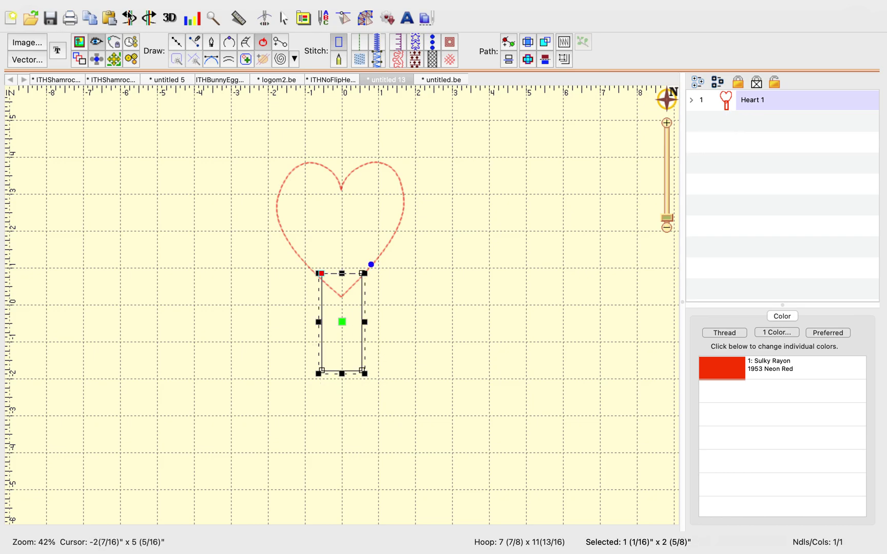
pyautogui.press('super+z')
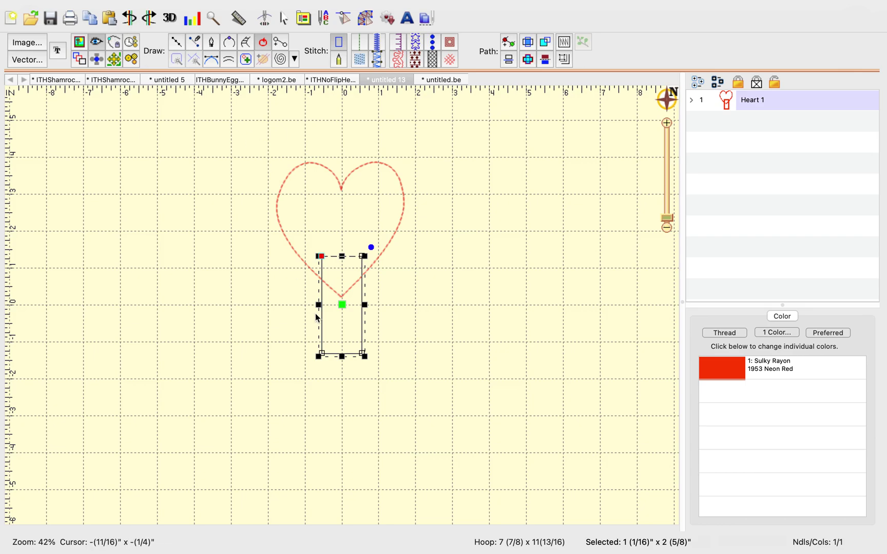
pyautogui.moveTo(345, 306); pyautogui.dragTo(341, 327)
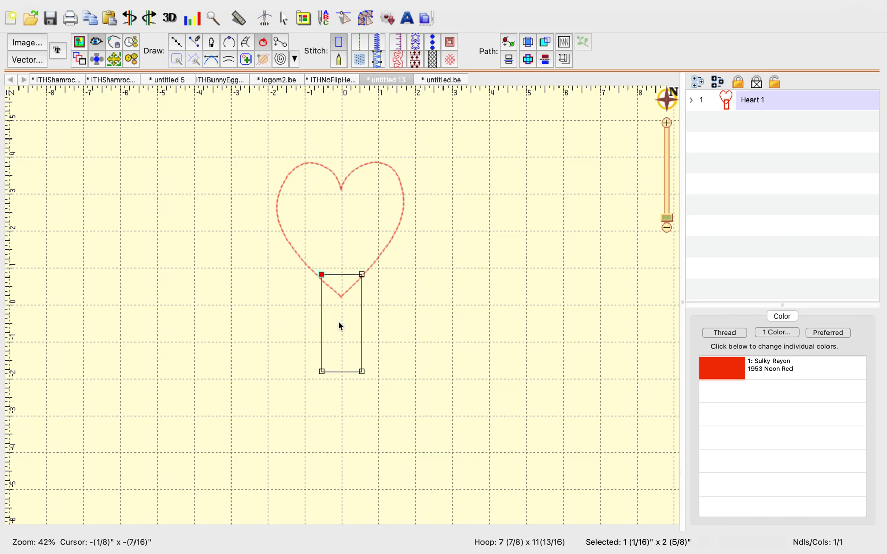
pyautogui.click(362, 41)
# Deselect to preview the run-stitched tab, then select the heart outline.
pyautogui.click(429, 213)
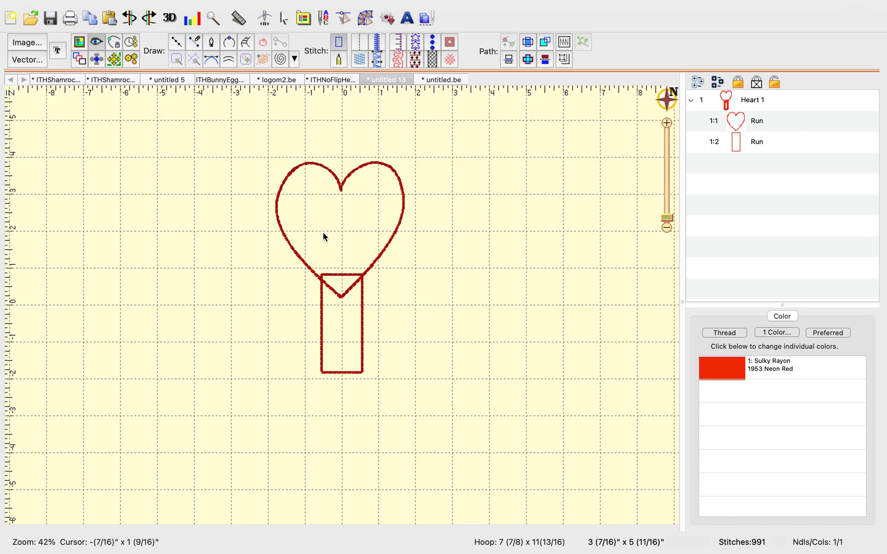
pyautogui.click(340, 189)
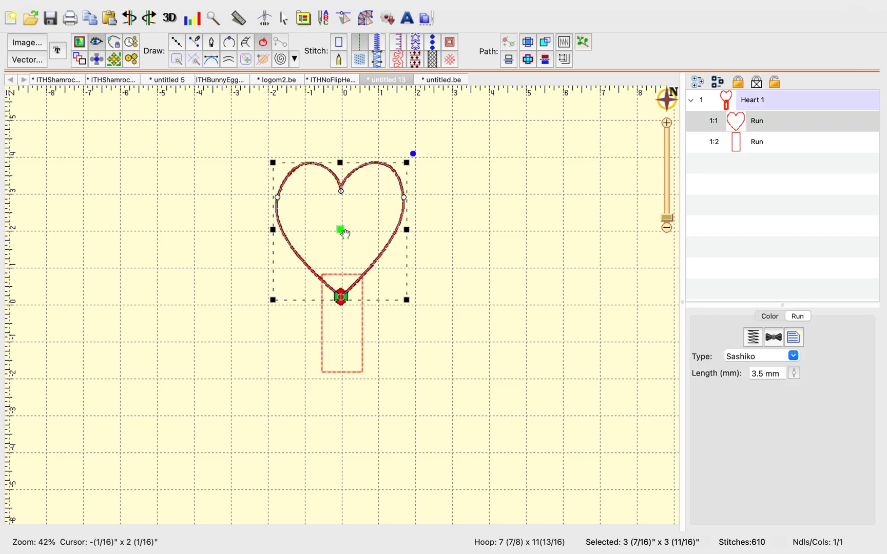
# Duplicate the heart and place the copy to the right, bringing the design to 1600 stitches.
pyautogui.press('super+d')
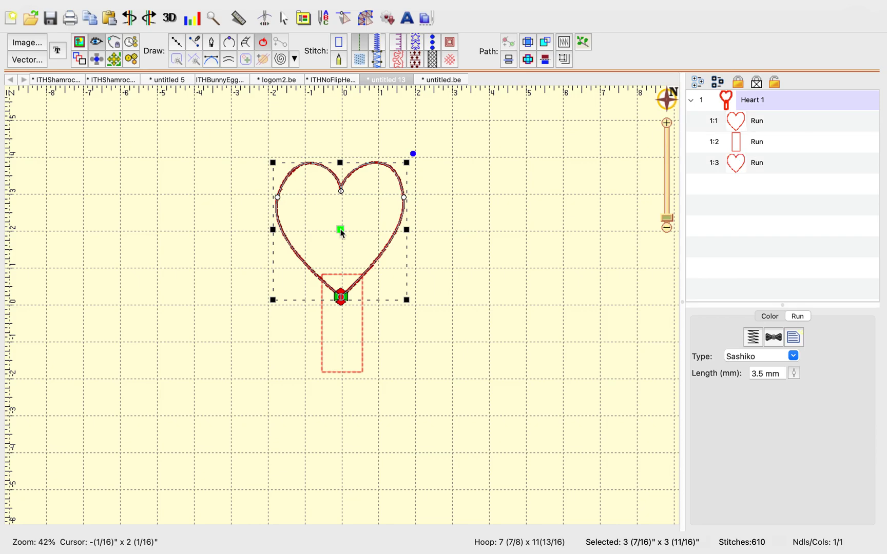
pyautogui.moveTo(343, 231); pyautogui.dragTo(535, 254)
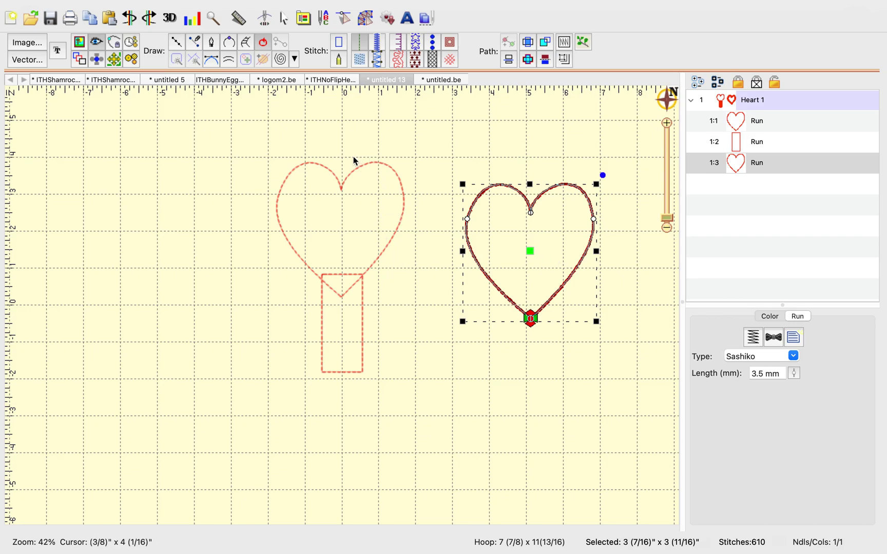
pyautogui.click(349, 169)
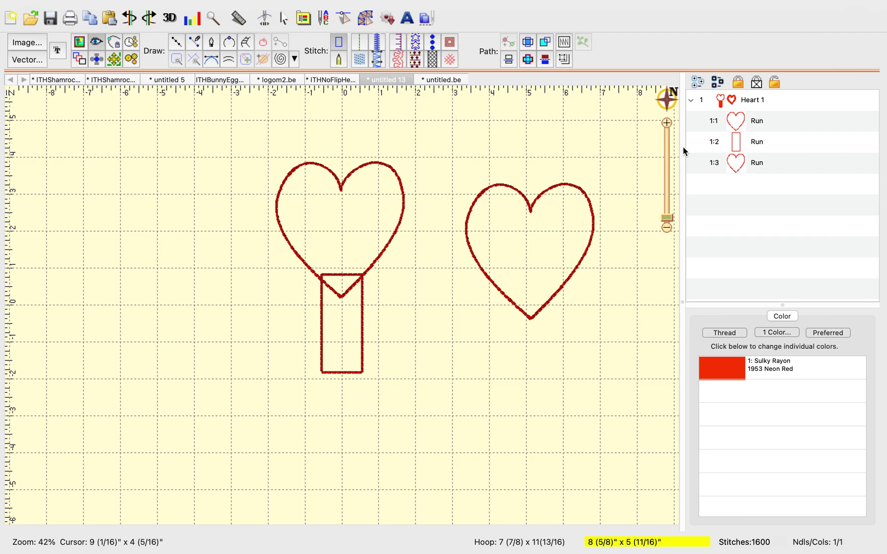
# Select the left heart together with the rectangle tab and combine them with Path Union.
pyautogui.click(701, 120)
pyautogui.keyDown('shift'); pyautogui.click(700, 143); pyautogui.keyUp('shift')
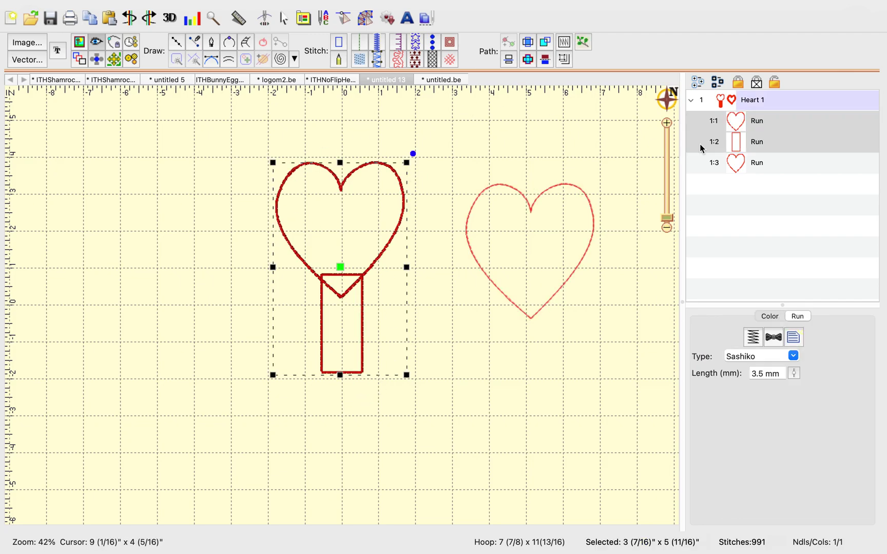
pyautogui.click(473, 154)
pyautogui.click(400, 183)
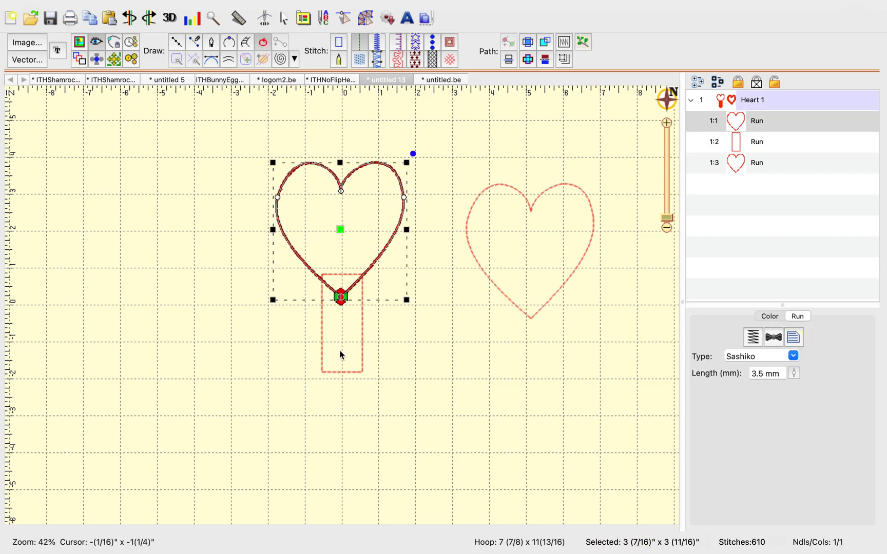
pyautogui.keyDown('shift'); pyautogui.click(362, 368); pyautogui.keyUp('shift')
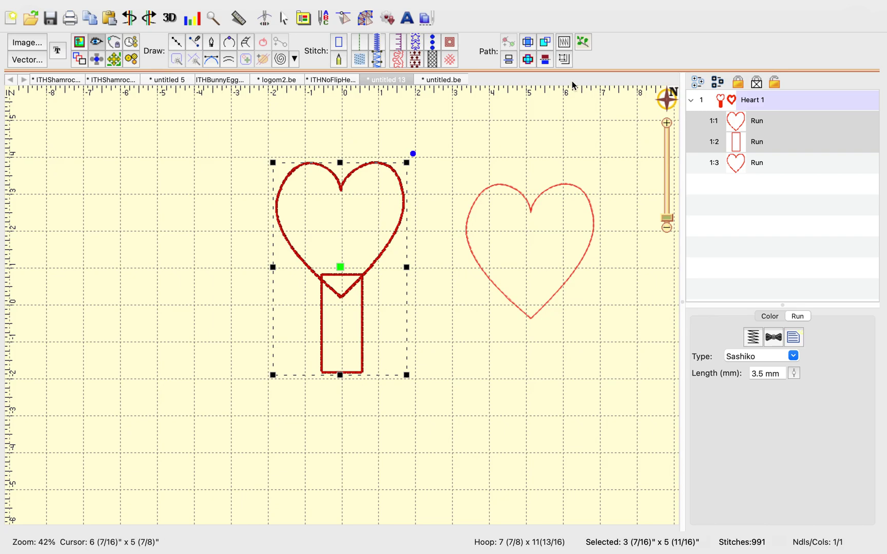
pyautogui.click(529, 64)
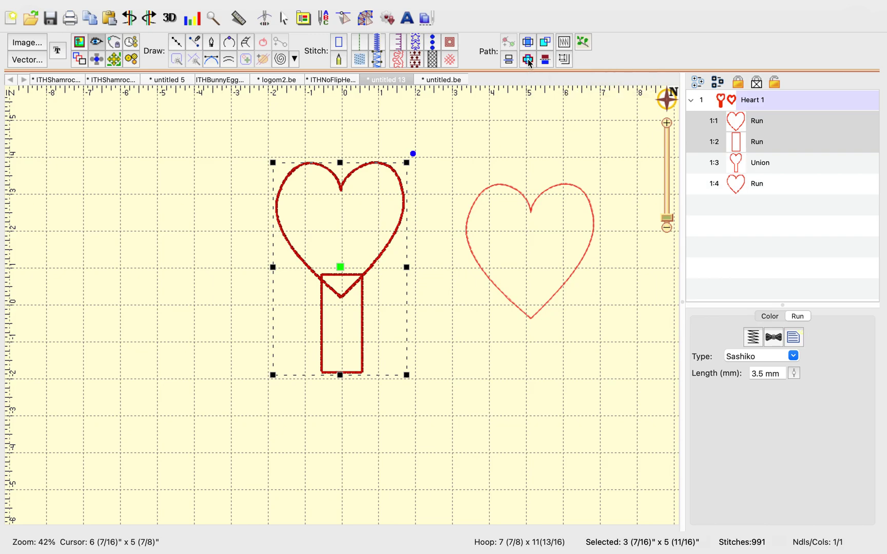
# Keep the Union name, move the keyhole outline left and make it a 3.5 mm Sashiko run.
pyautogui.doubleClick(774, 163)
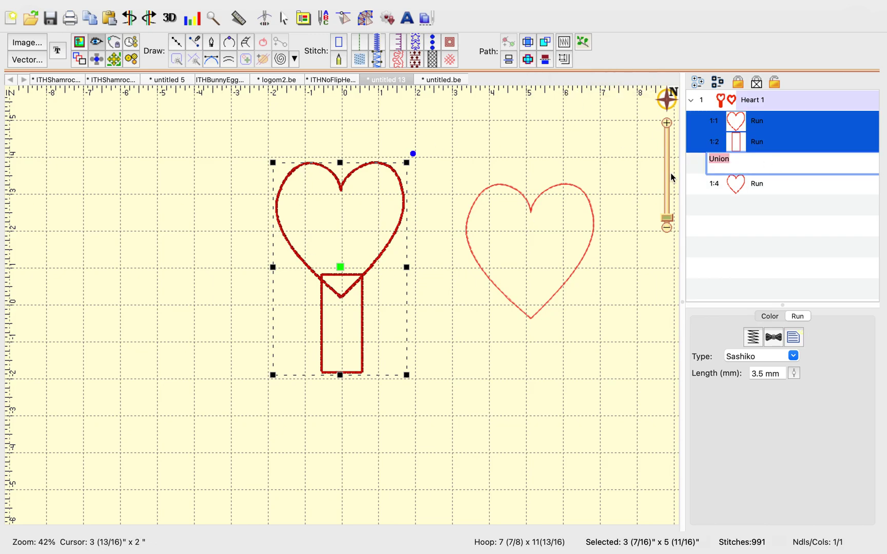
pyautogui.press('Return')
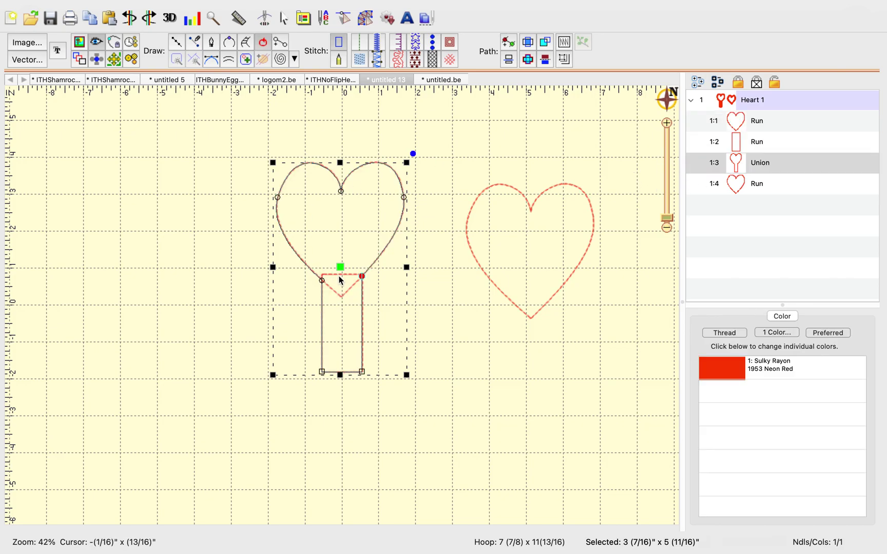
pyautogui.moveTo(343, 267); pyautogui.dragTo(189, 295)
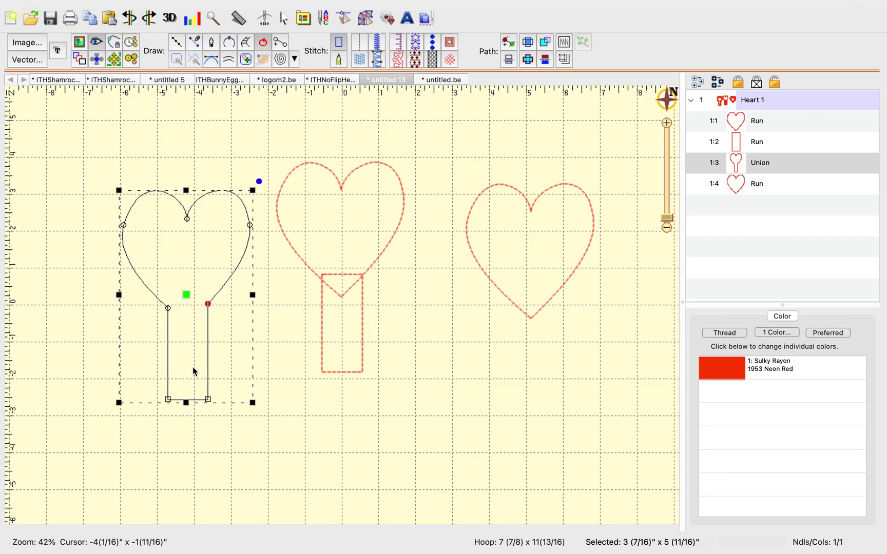
pyautogui.click(360, 40)
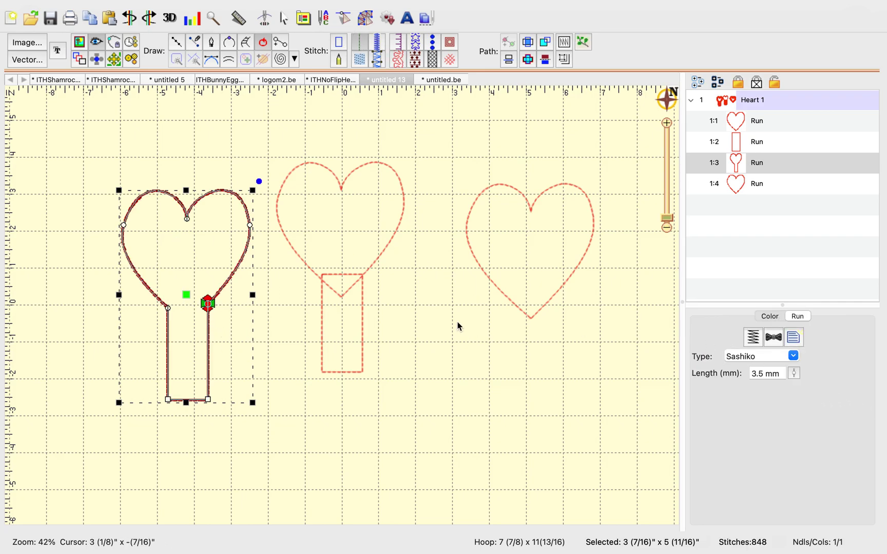
pyautogui.click(383, 251)
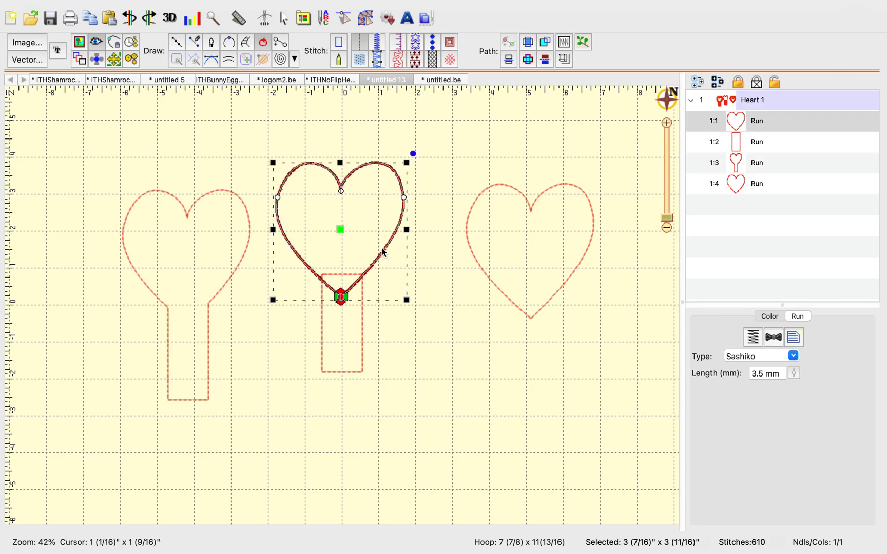
# Delete the original middle heart and rectangle, then drag the keyhole outline to the hoop centre.
pyautogui.keyDown('shift'); pyautogui.click(361, 361); pyautogui.keyUp('shift')
pyautogui.press('Delete')
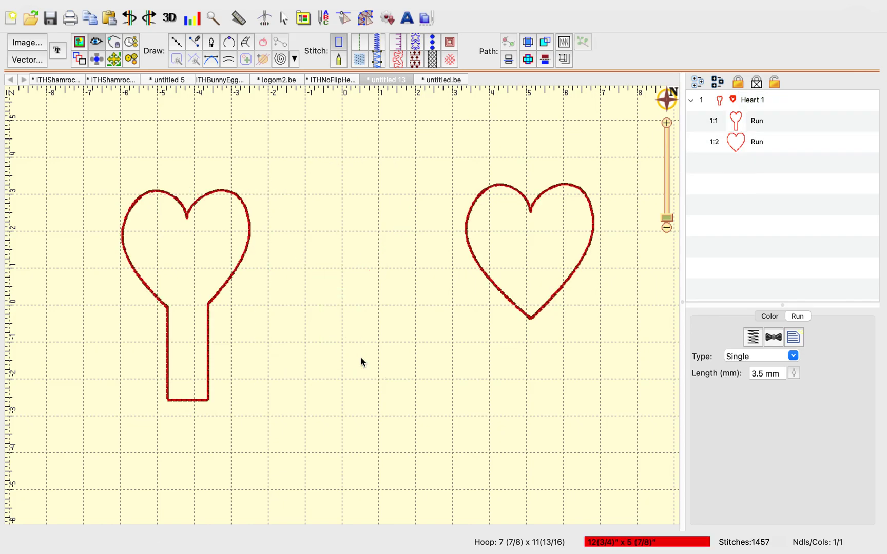
pyautogui.click(199, 207)
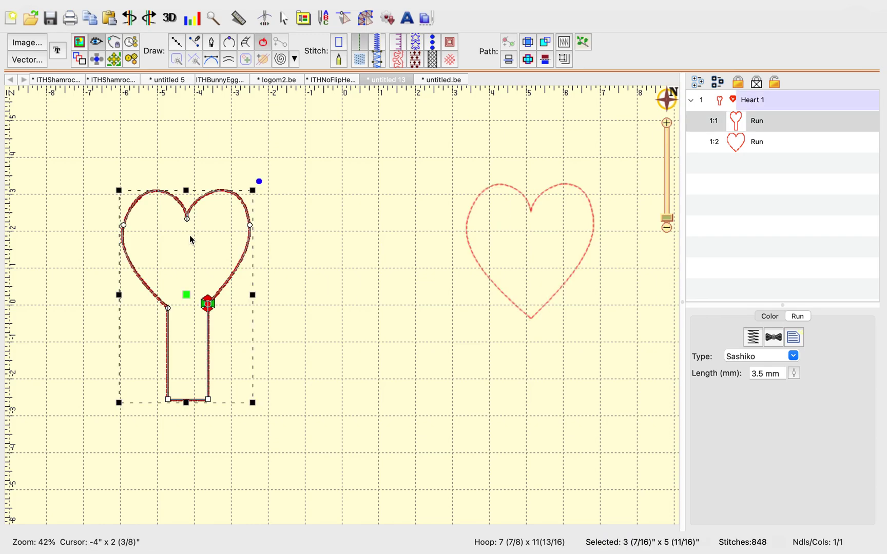
pyautogui.moveTo(188, 296); pyautogui.dragTo(353, 267)
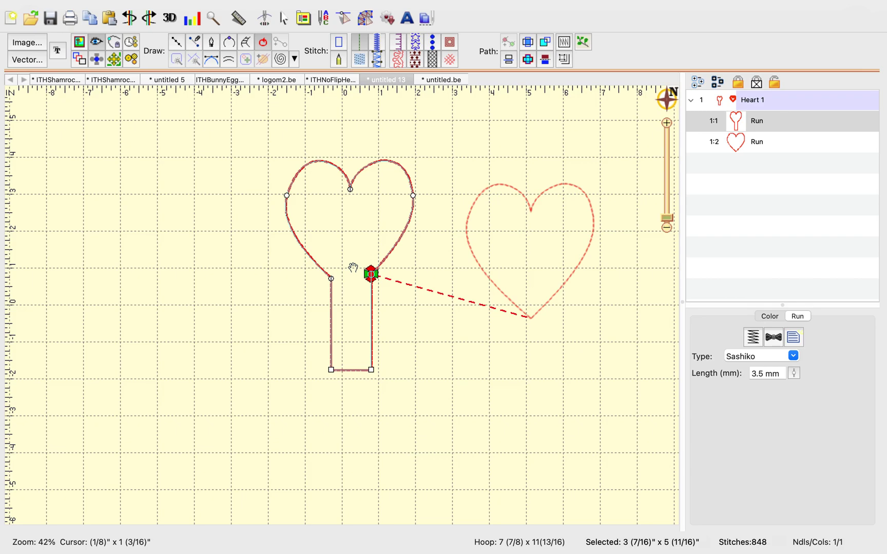
pyautogui.moveTo(353, 267); pyautogui.dragTo(353, 268)
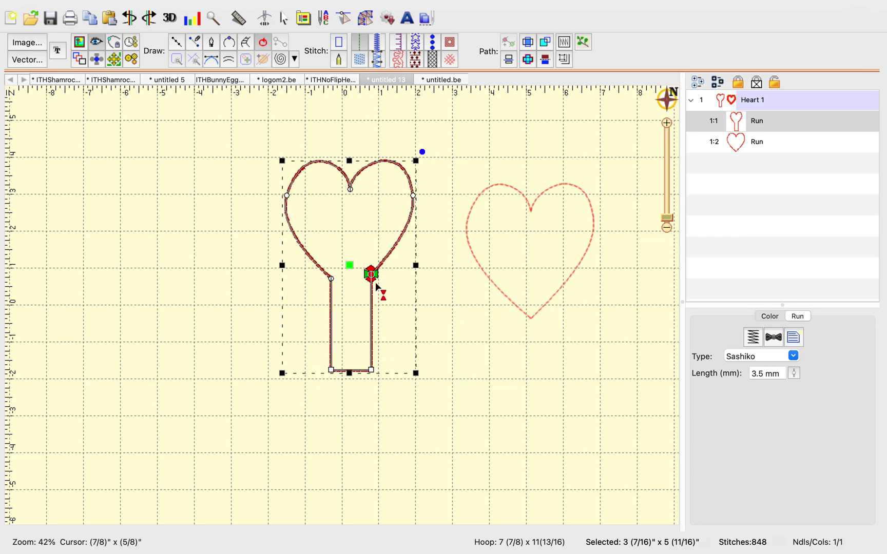
# Drag the right-hand heart over the keyhole's heart and try resizing it from its corner handle.
pyautogui.click(592, 241)
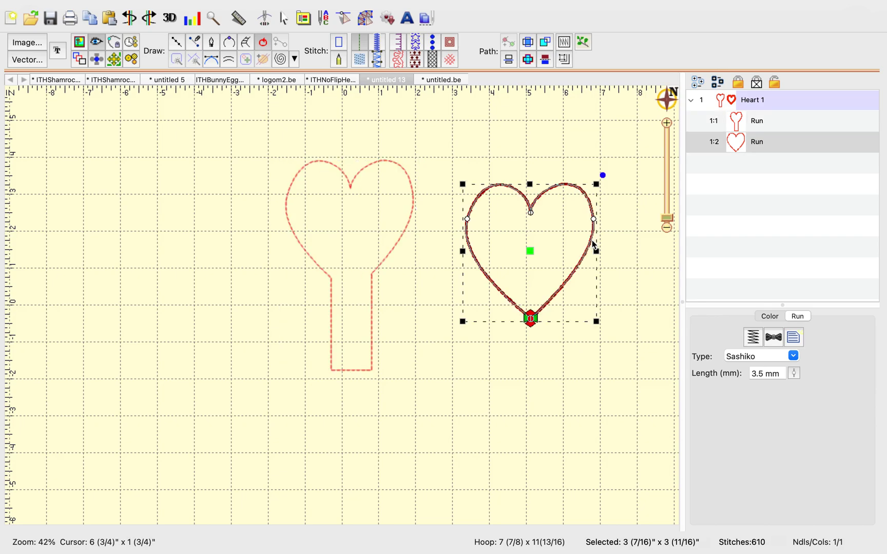
pyautogui.moveTo(530, 253); pyautogui.dragTo(353, 233)
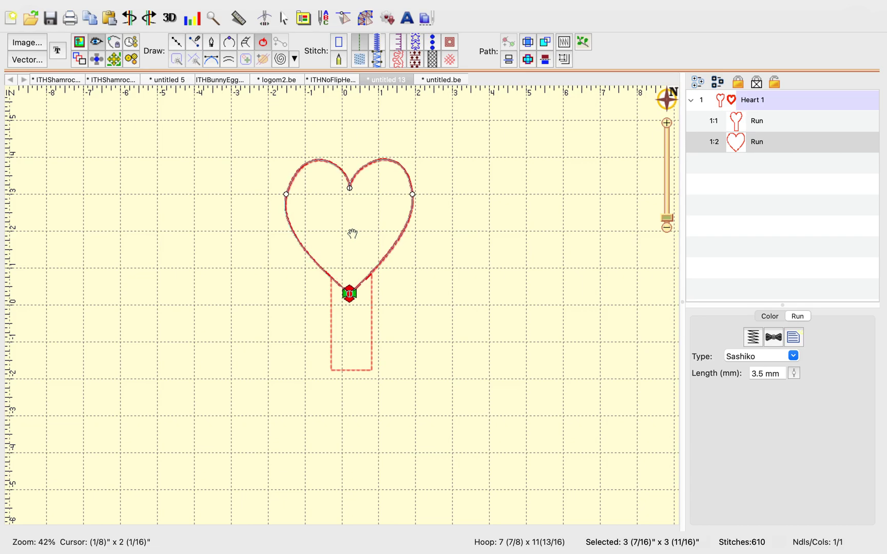
pyautogui.moveTo(352, 234); pyautogui.dragTo(352, 233)
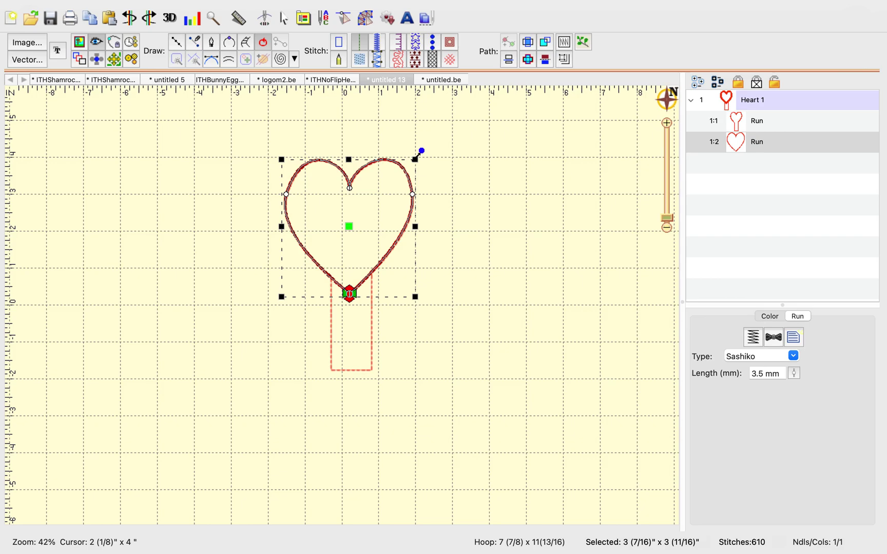
pyautogui.moveTo(416, 158)
pyautogui.mouseDown()
pyautogui.moveTo(393, 185)
pyautogui.moveTo(419, 160)
pyautogui.mouseUp()
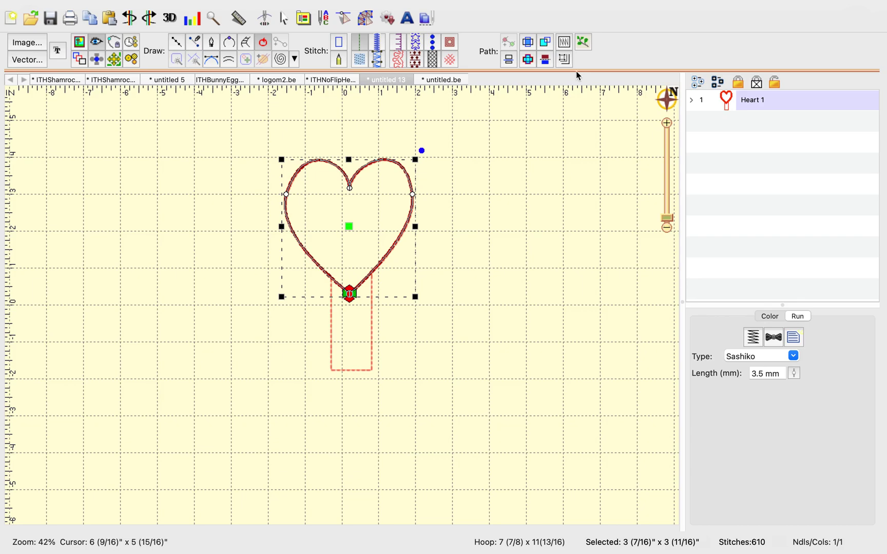
# Apply Inflate to the placed heart with Outline -3.5 mm and Soften corners checked.
pyautogui.click(564, 59)
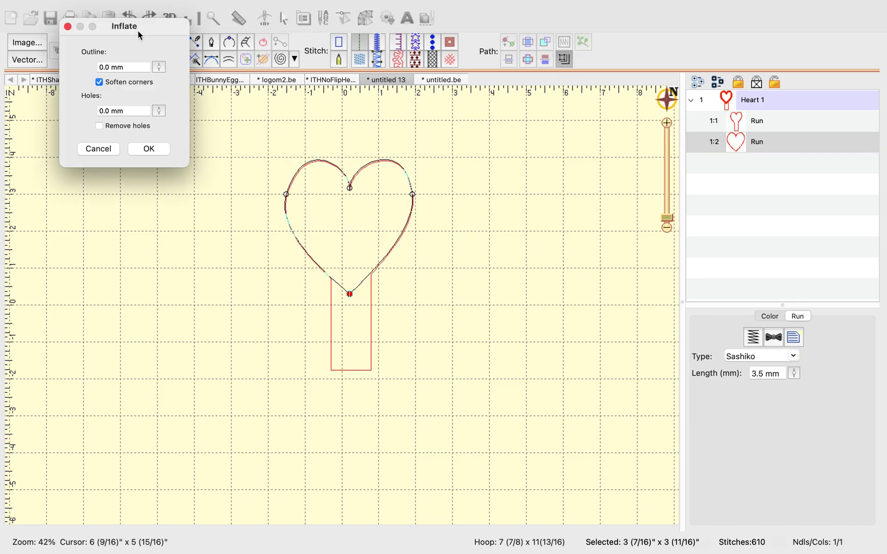
pyautogui.click(160, 67)
pyautogui.moveTo(159, 65)
pyautogui.mouseDown()
pyautogui.moveTo(159, 85)
pyautogui.moveTo(159, 79)
pyautogui.mouseUp()
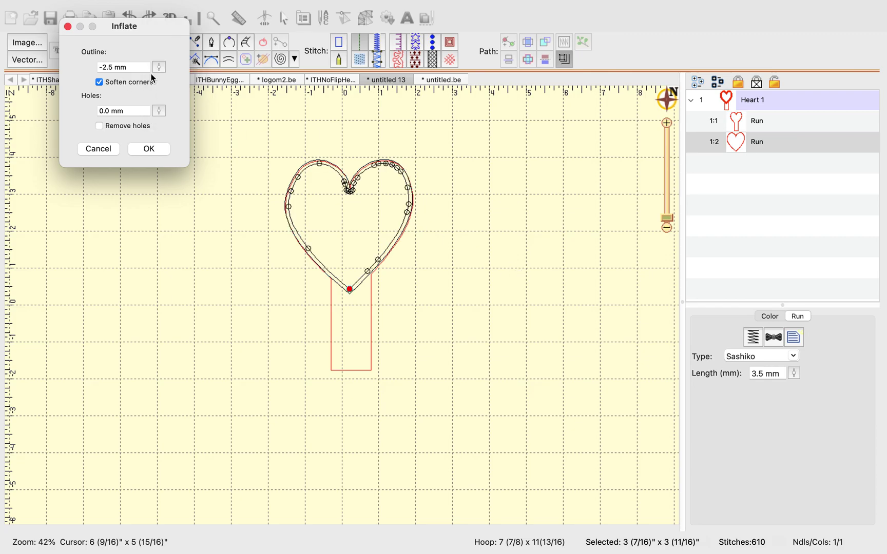
pyautogui.moveTo(159, 67); pyautogui.dragTo(160, 77)
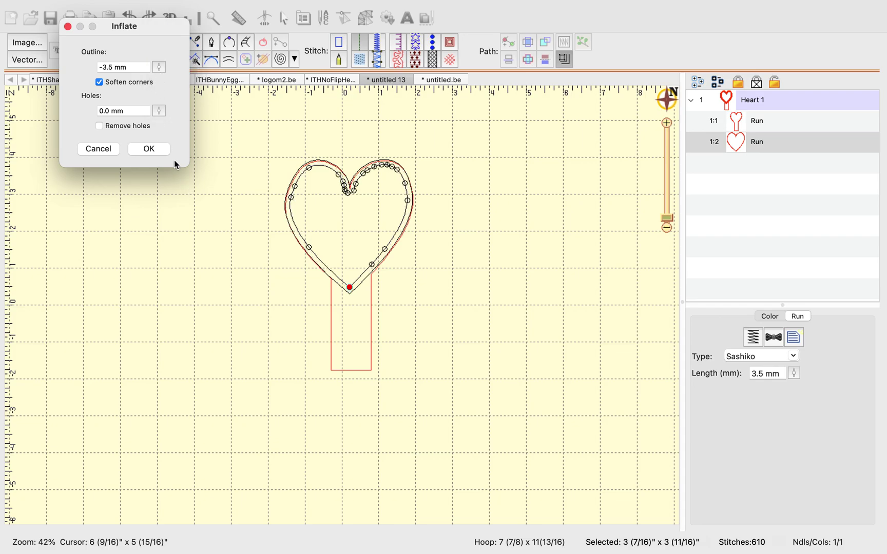
pyautogui.click(159, 149)
pyautogui.click(293, 270)
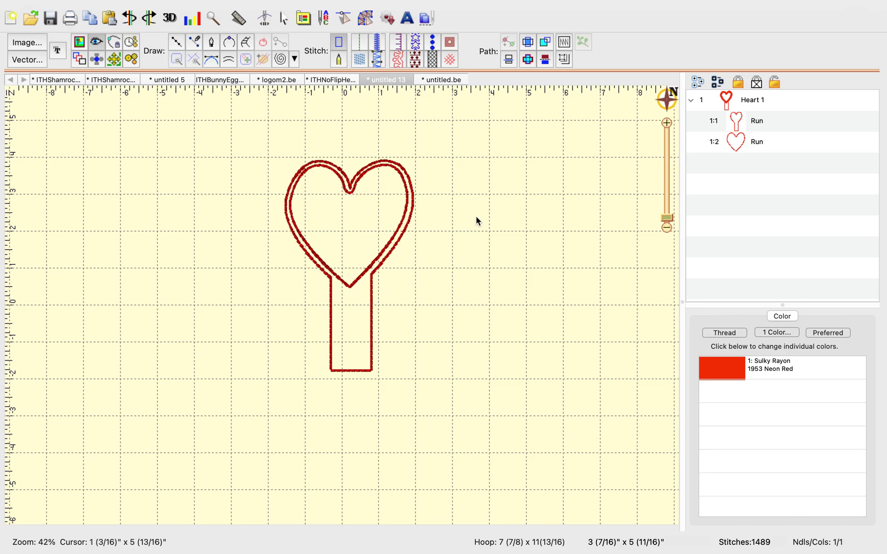
# Select the deflated heart and edit the nodes at its top cusp.
pyautogui.click(351, 287)
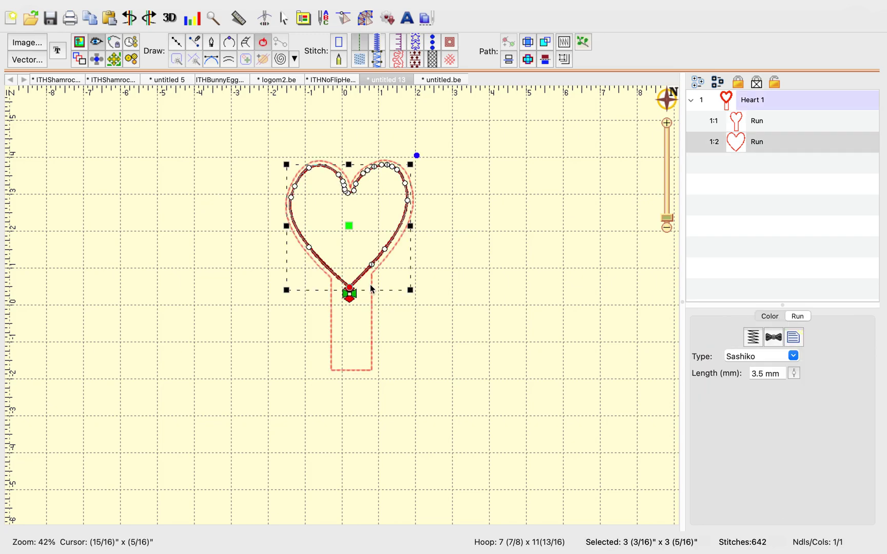
pyautogui.click(345, 193)
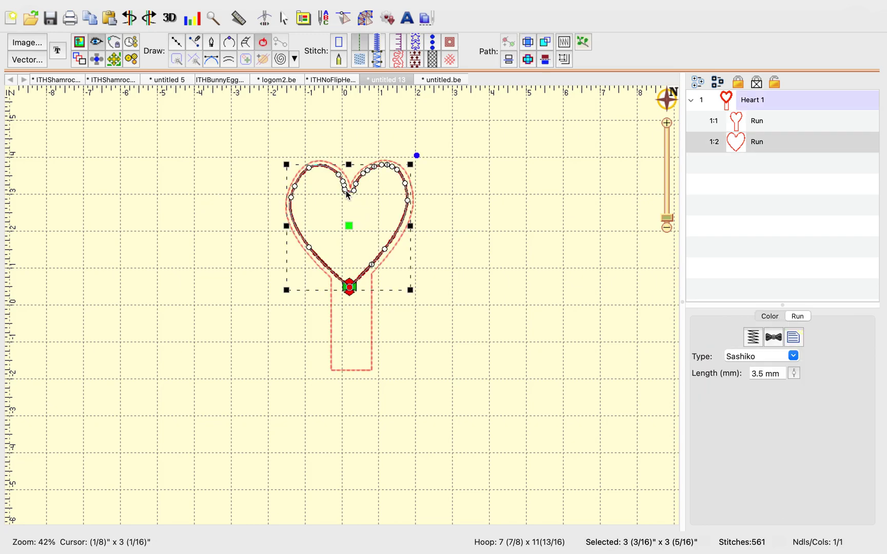
pyautogui.click(346, 191)
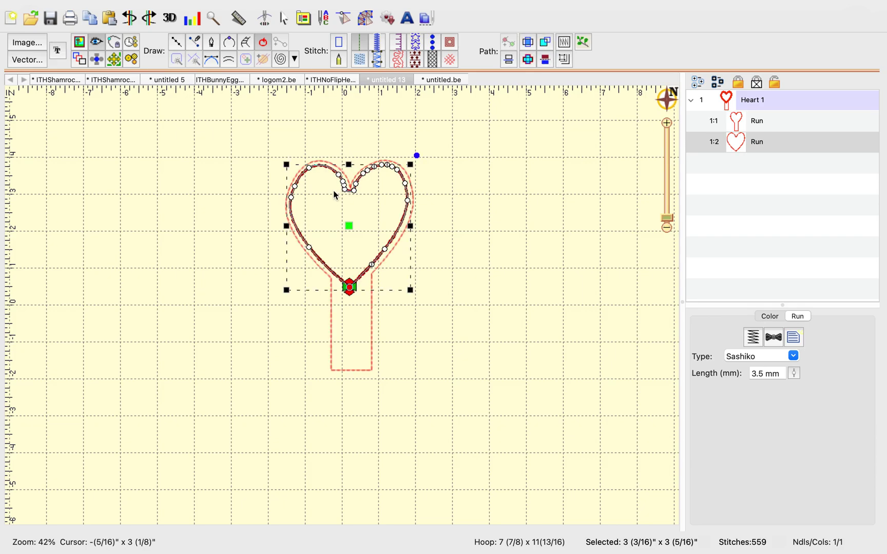
pyautogui.click(353, 191)
pyautogui.click(352, 191)
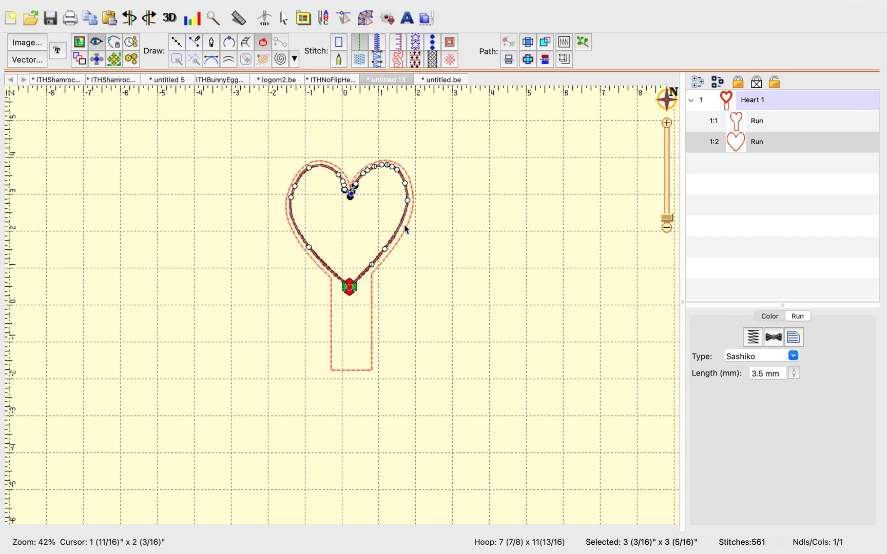
# Undo twice to restore the original heart, then drag its corner handle inward to shrink it.
pyautogui.click(129, 21)
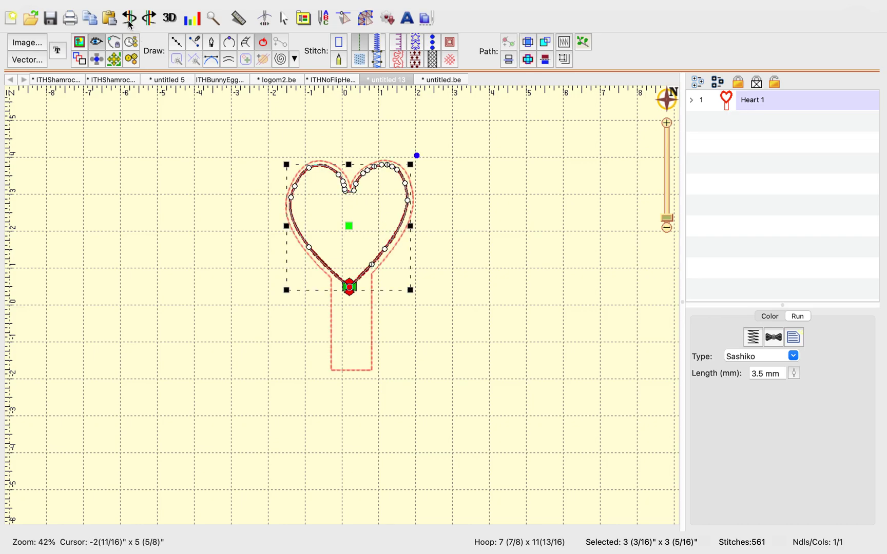
pyautogui.click(128, 21)
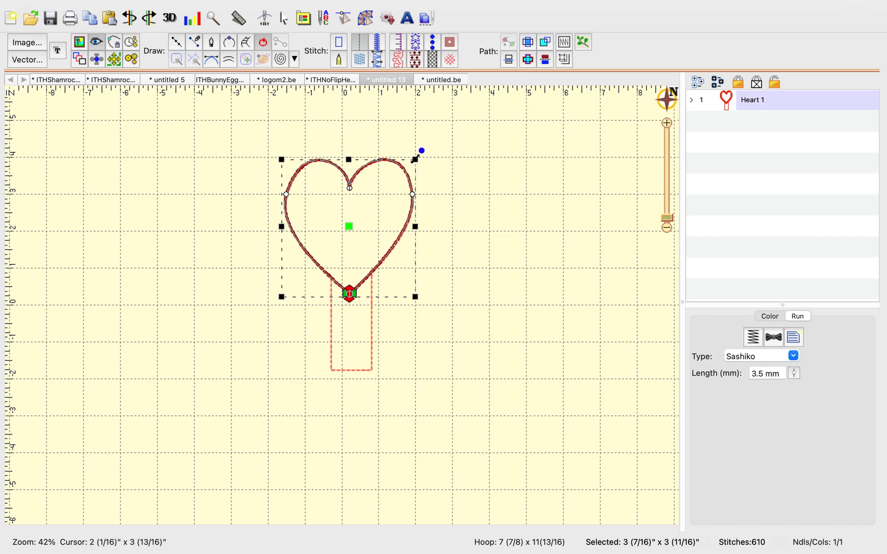
pyautogui.moveTo(415, 159); pyautogui.dragTo(394, 183)
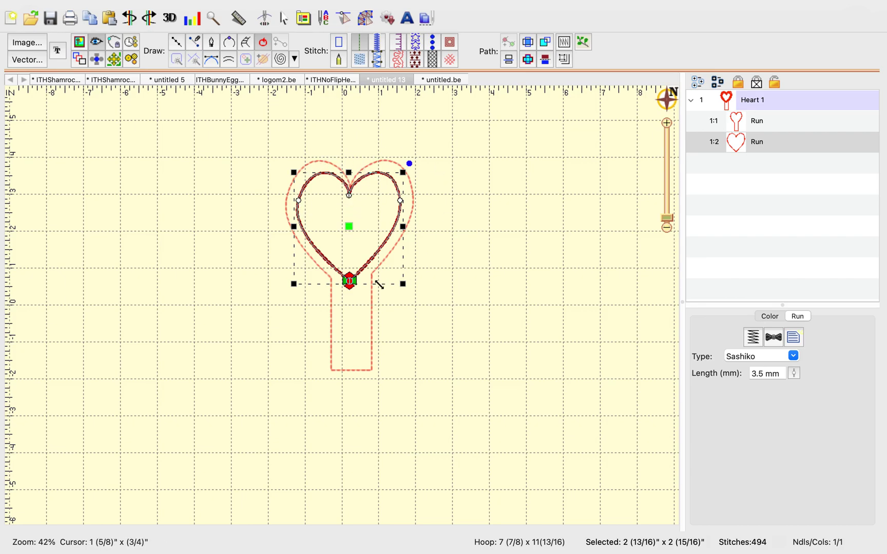
# Select the outer keyhole outline, then reselect the inner 2 13/16" x 2 15/16" heart.
pyautogui.click(407, 176)
pyautogui.click(397, 217)
# Drag the 2 13/16" x 2 15/16" heart to the right of the keyhole outline.
pyautogui.moveTo(349, 225); pyautogui.dragTo(567, 214)
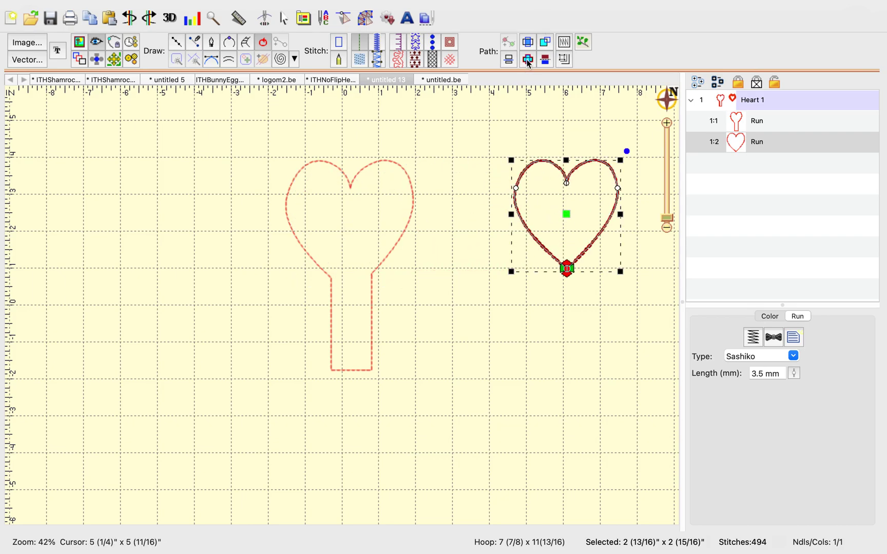